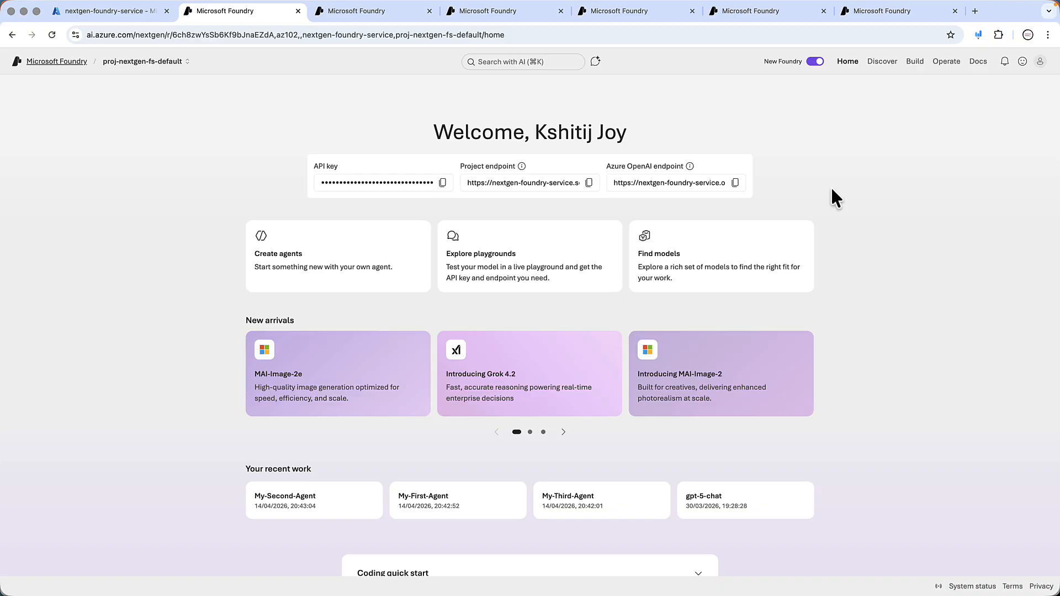
Open the project's list of guardrails in the Build area
scroll(830, 185, "down", 1)
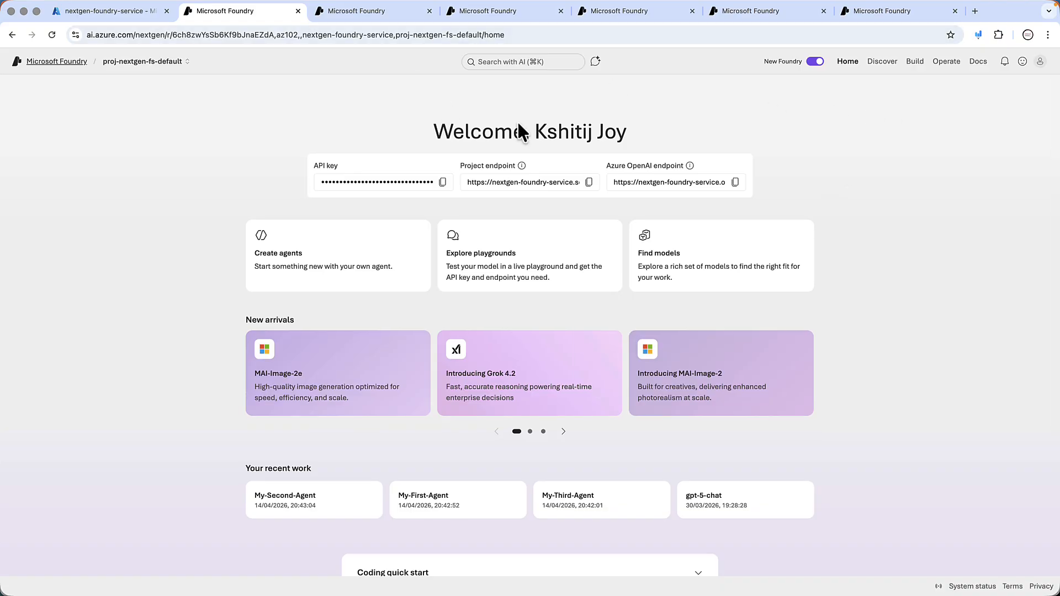
left_click(915, 62)
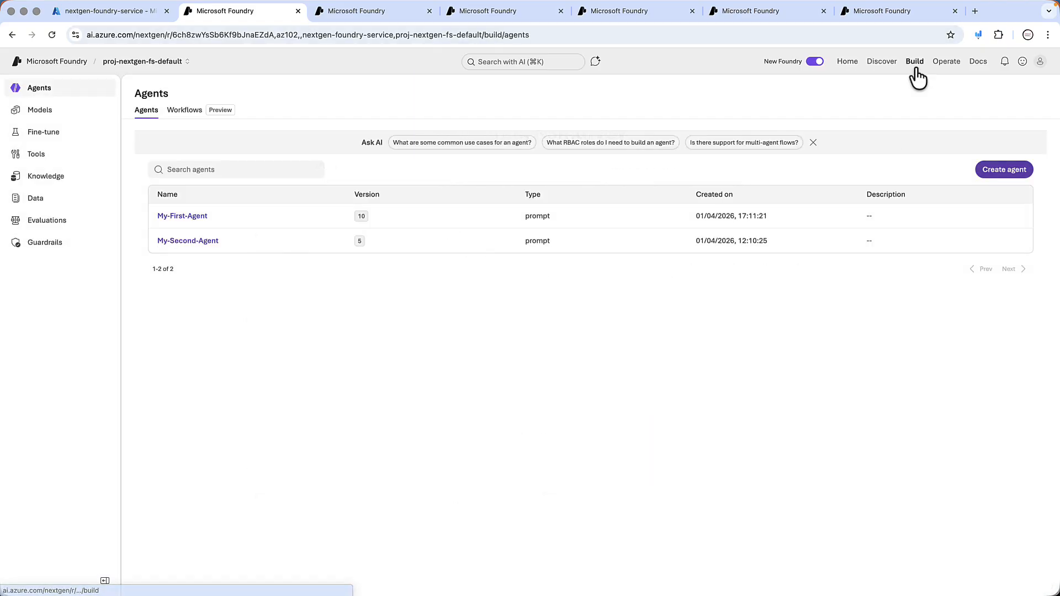
left_click(49, 244)
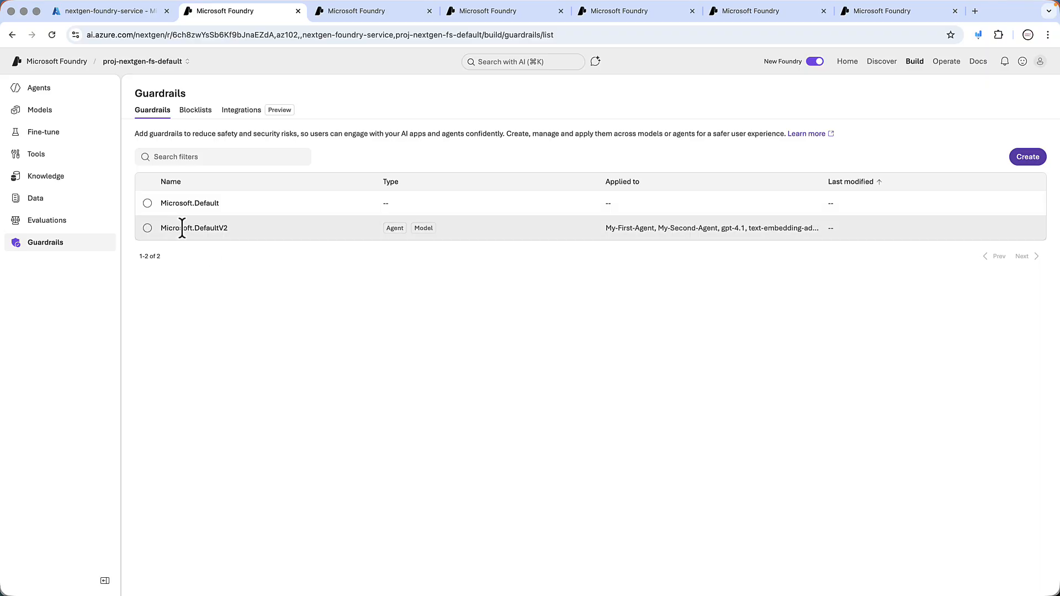
Examine the Microsoft.Default guardrail's details and its content safety controls
left_click(147, 204)
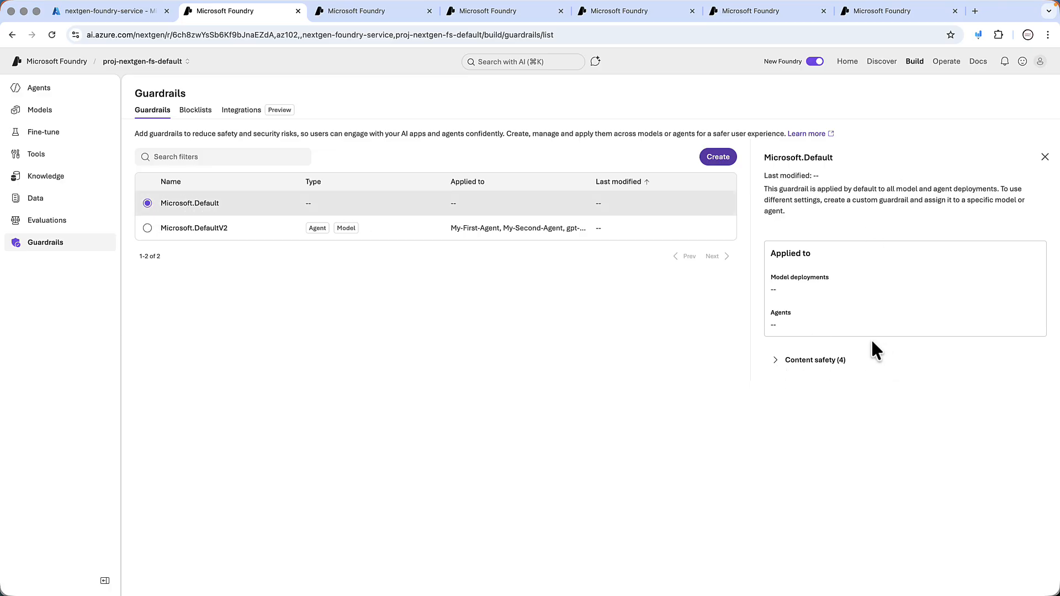
left_click(775, 361)
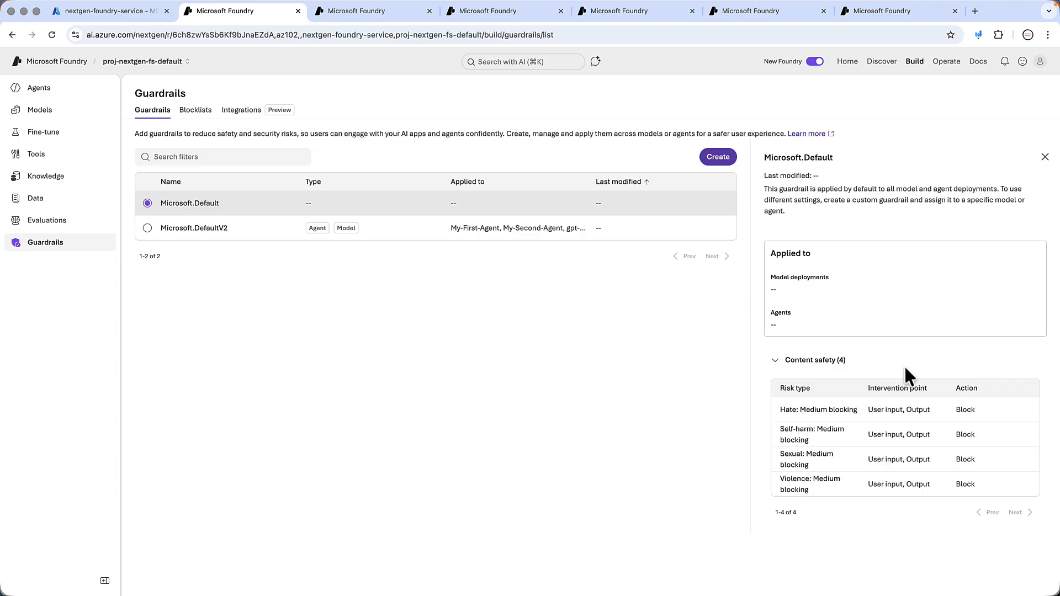
left_click(778, 362)
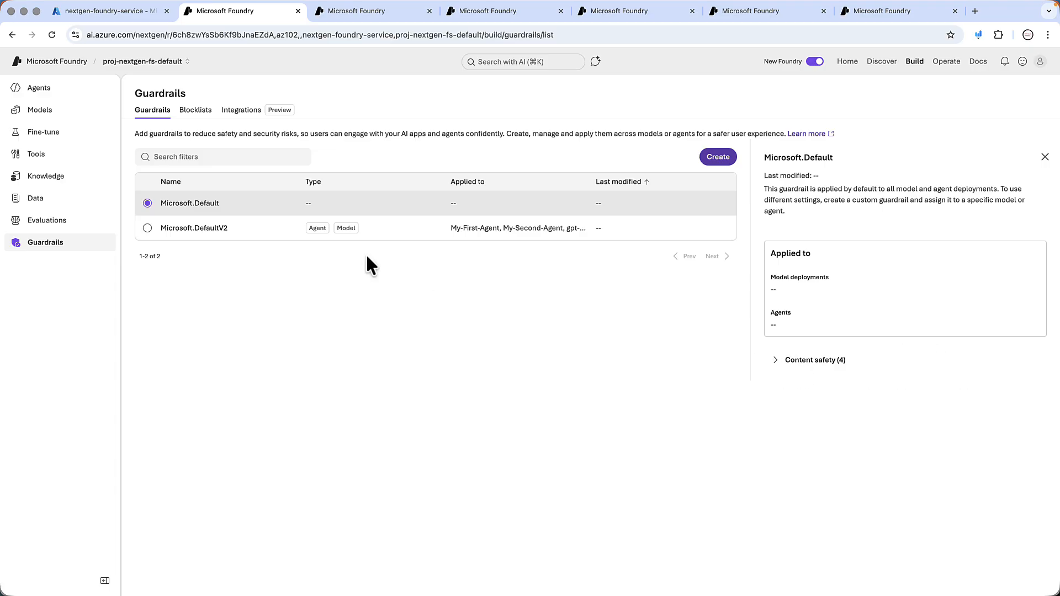
Examine the Microsoft.DefaultV2 guardrail's description and its jailbreak and protected materials controls
left_click(148, 229)
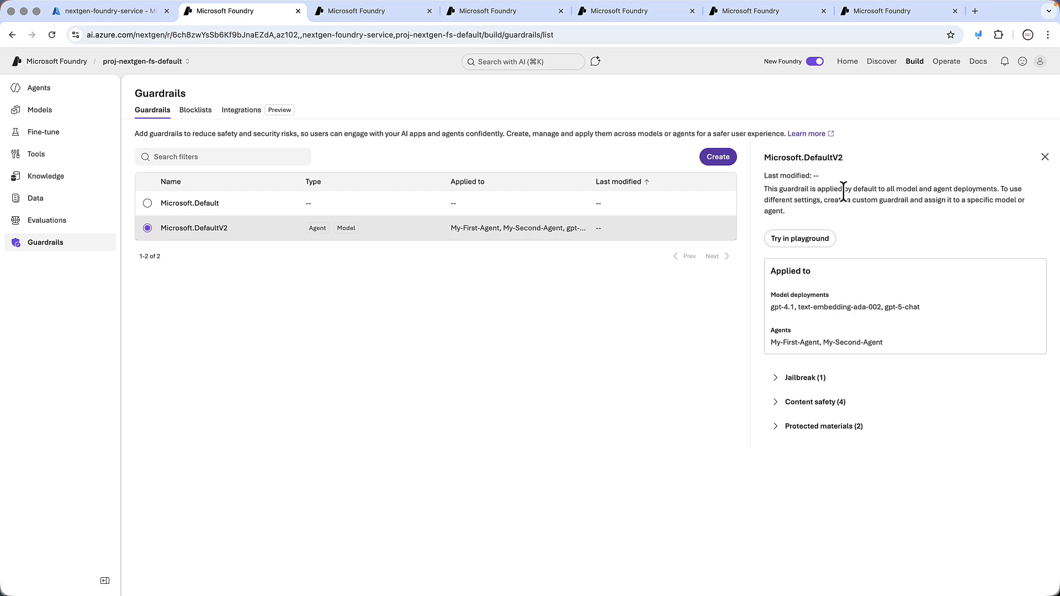
left_click_drag(851, 189, 998, 189)
left_click(989, 202)
left_click(776, 379)
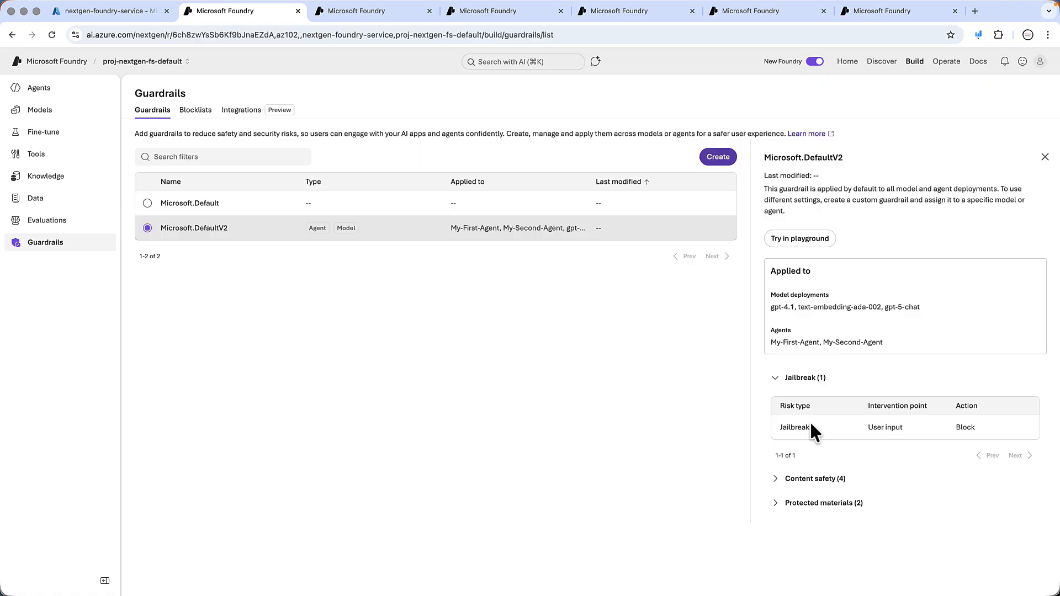
left_click(775, 504)
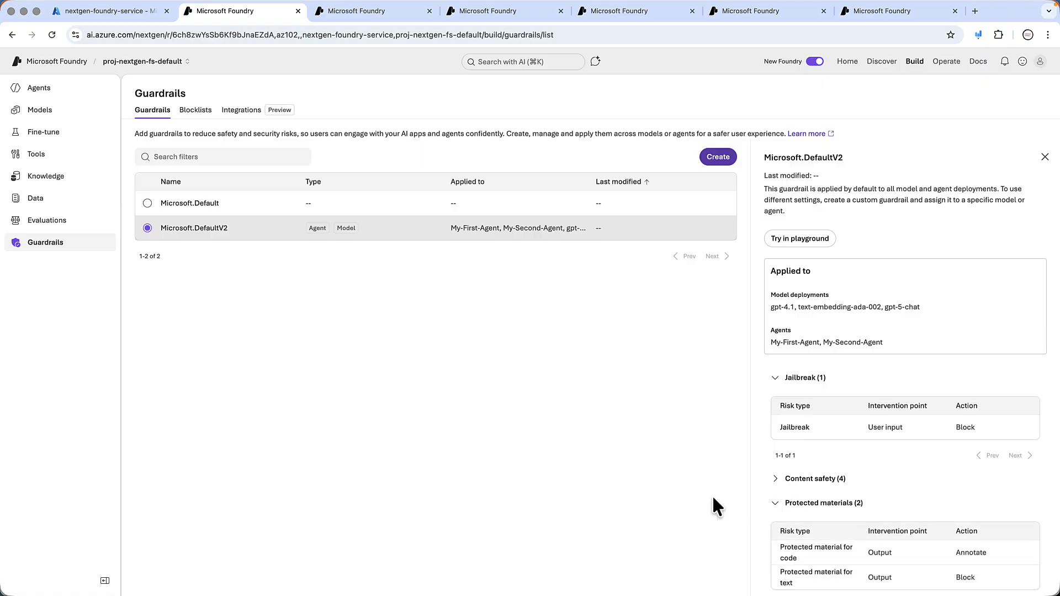
scroll(713, 499, "down", 1)
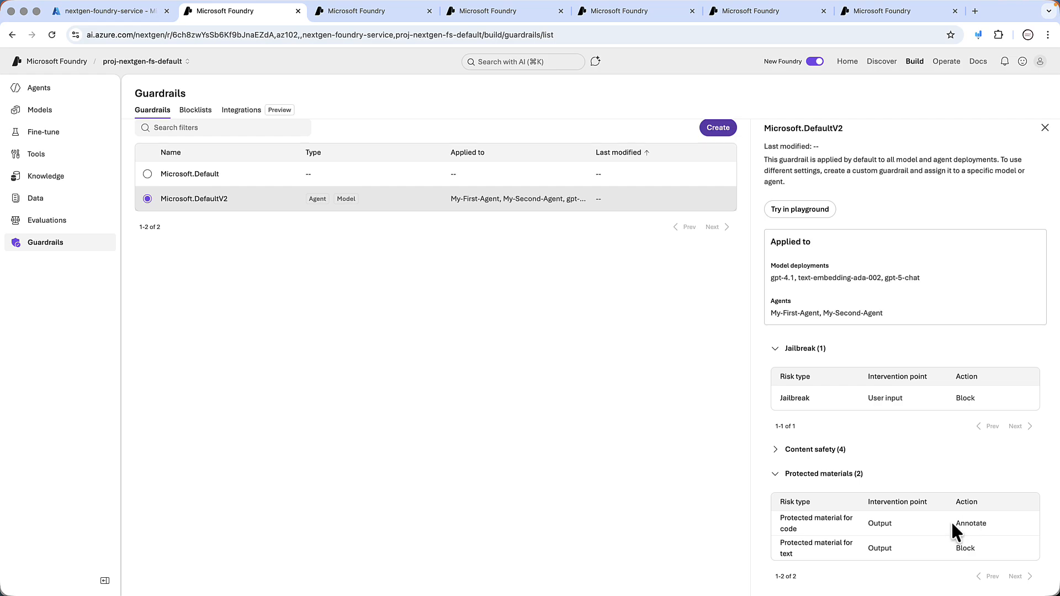
left_click(774, 475)
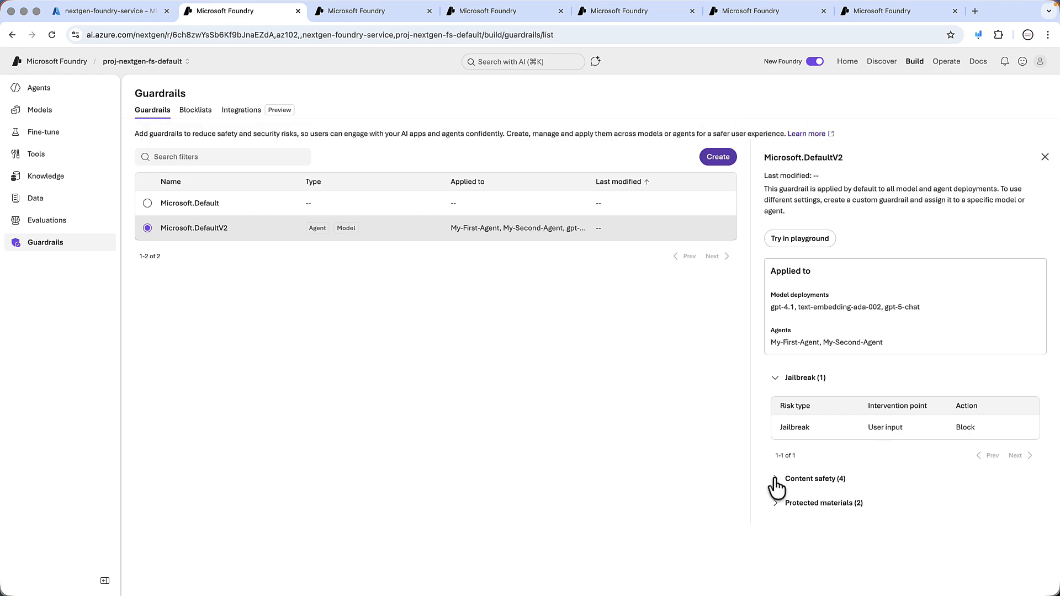
left_click(774, 379)
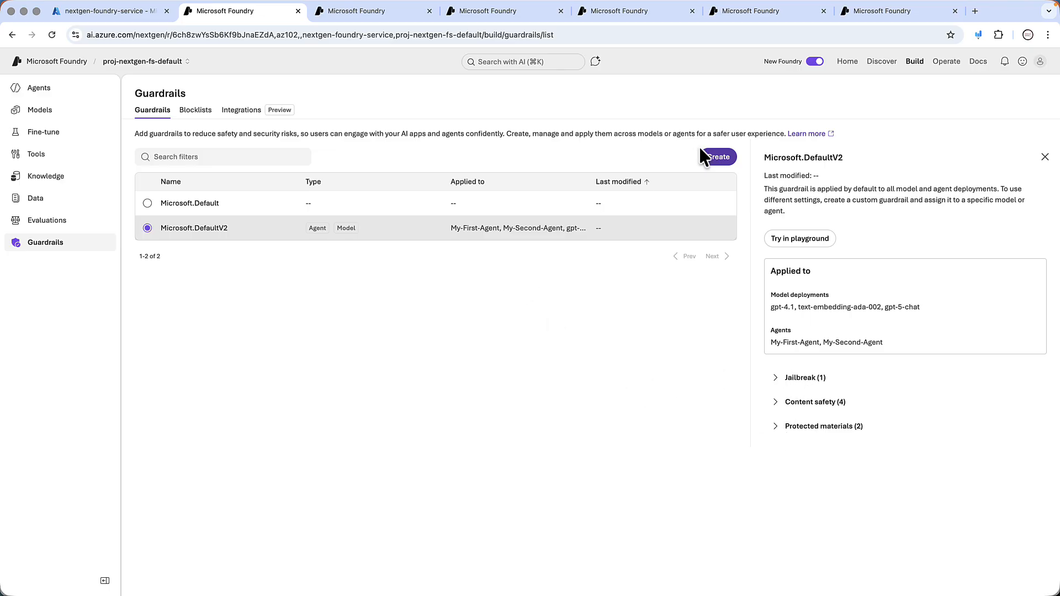
Start creating a new guardrail and look through the risk types available for its controls
left_click(719, 158)
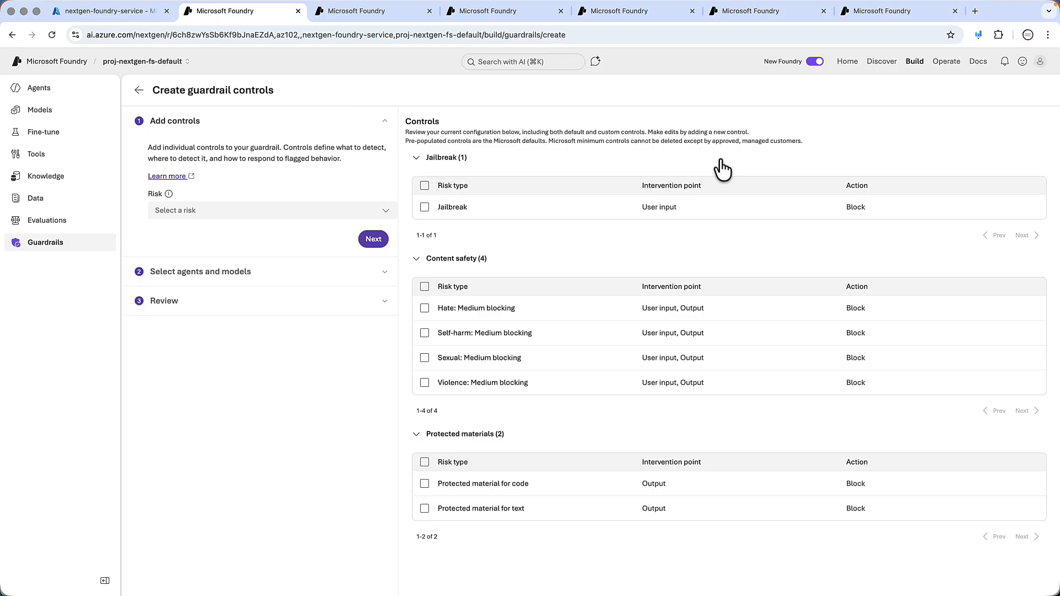
left_click(190, 212)
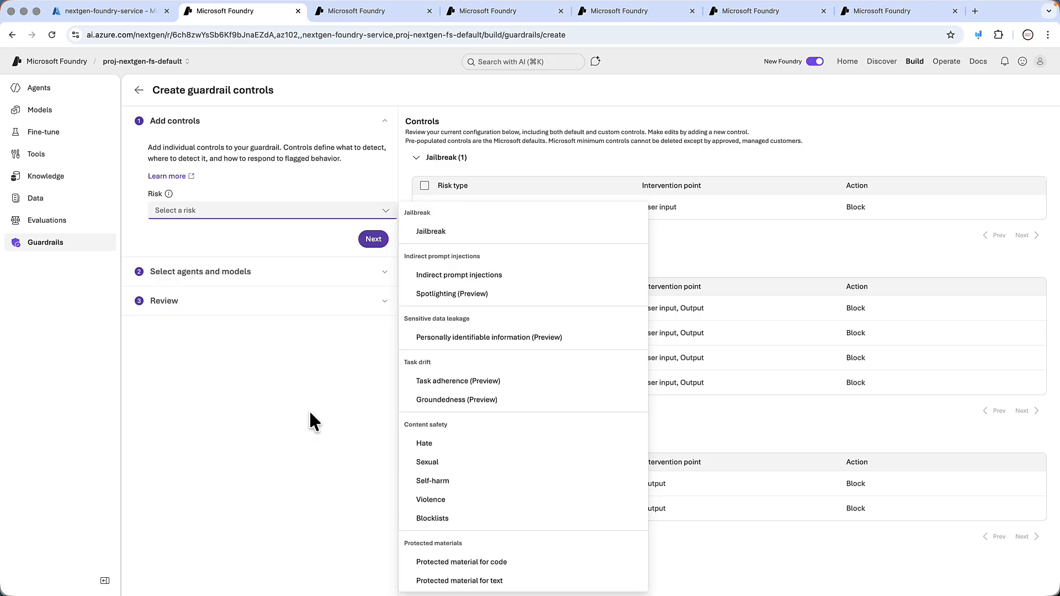
left_click(224, 415)
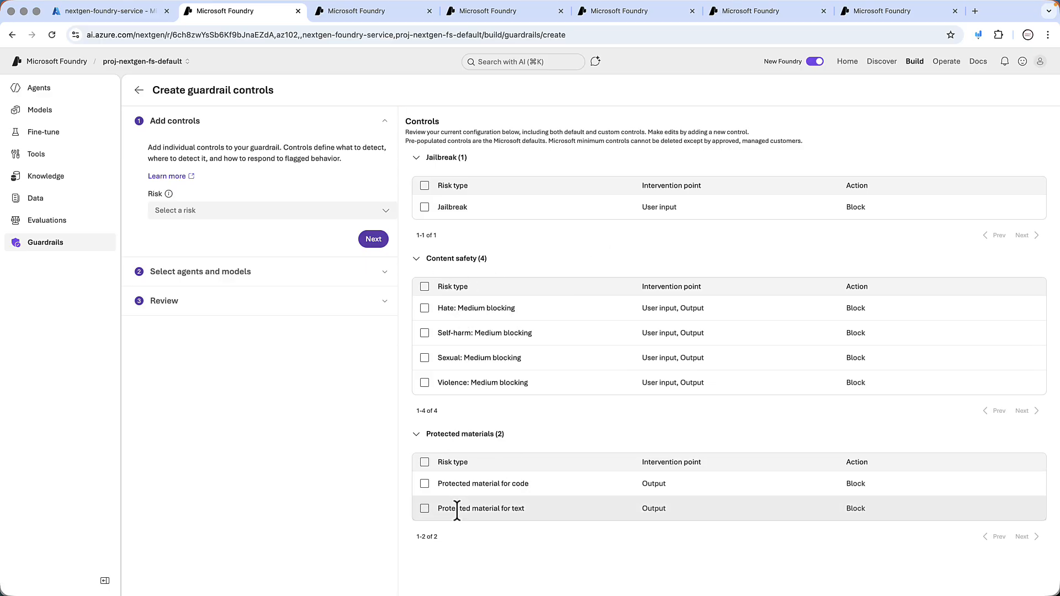
Set the control's risk to Personally identifiable information (Preview) with name, phone number, address and email protection selected
left_click(229, 220)
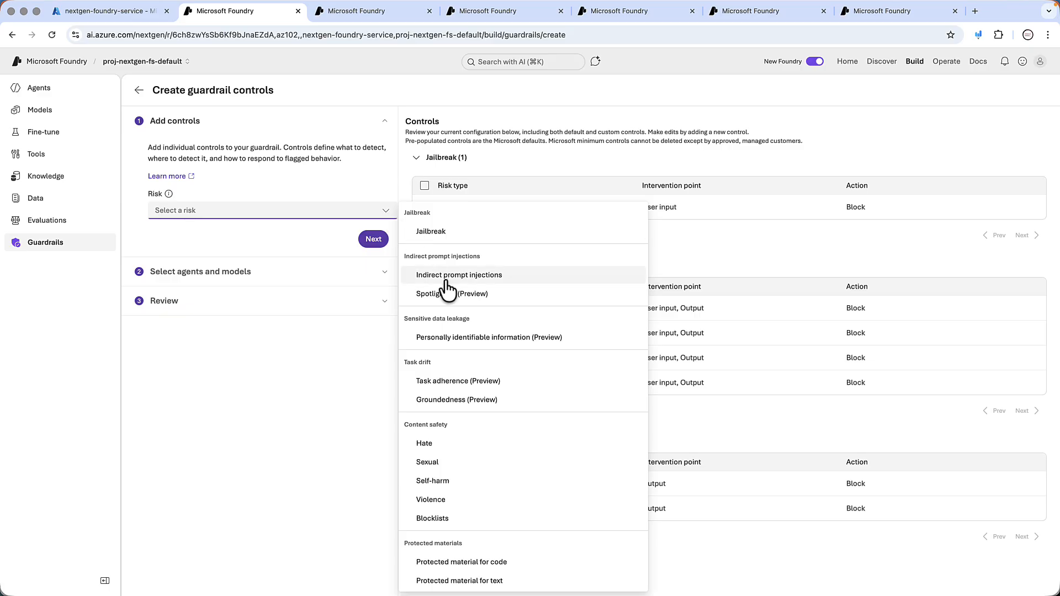
left_click(443, 339)
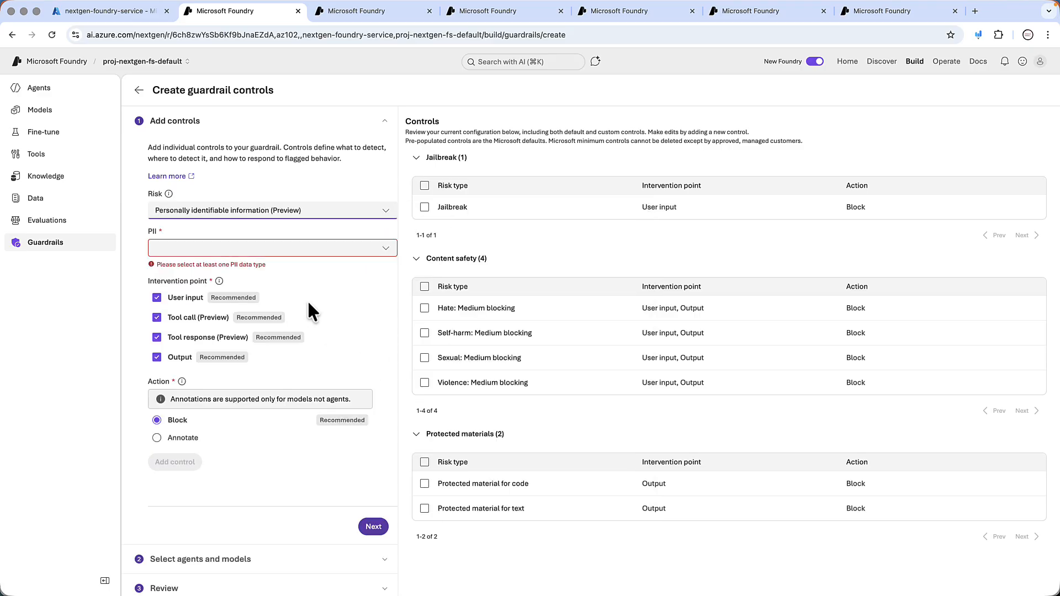
left_click(387, 249)
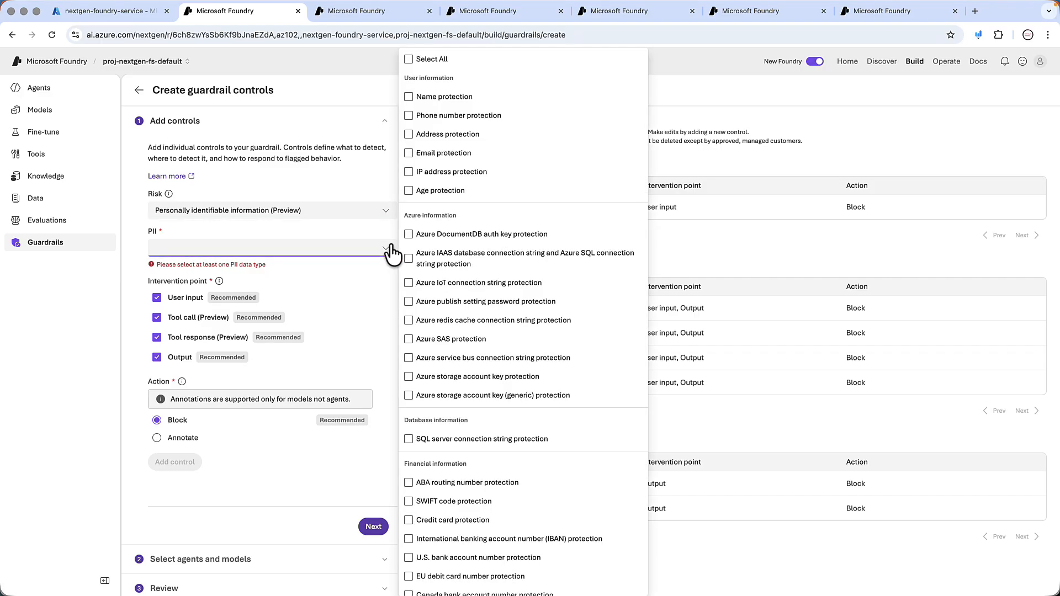
left_click(410, 97)
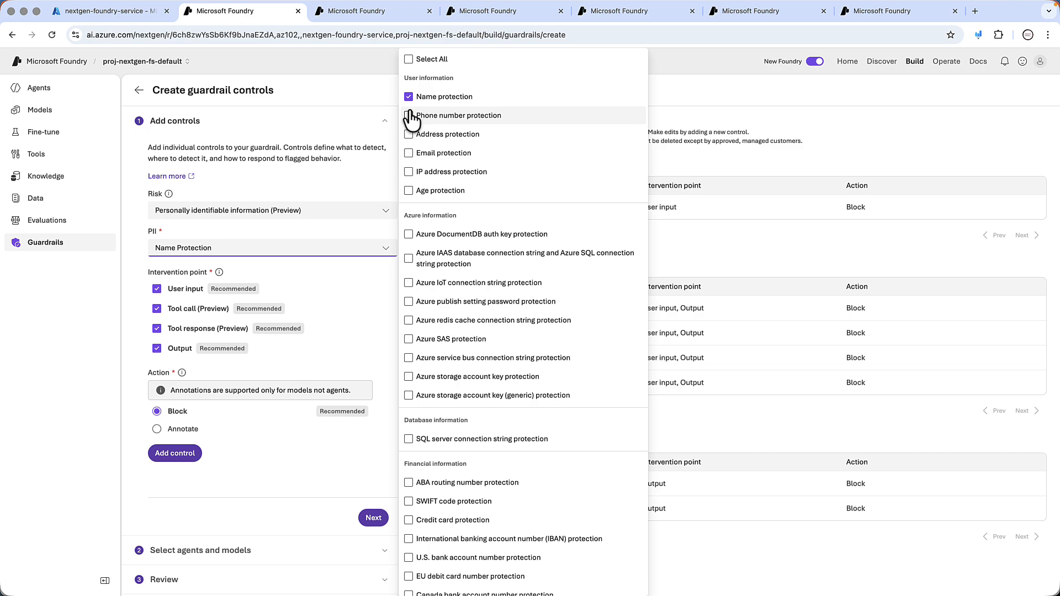
left_click(410, 115)
left_click(409, 153)
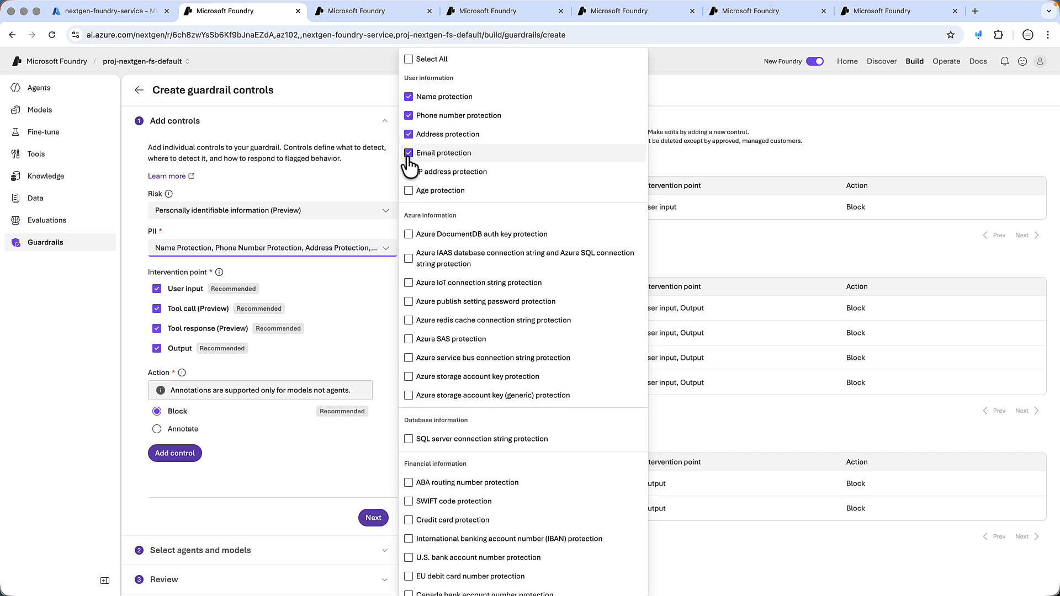
scroll(475, 279, "down", 7)
scroll(474, 278, "up", 8)
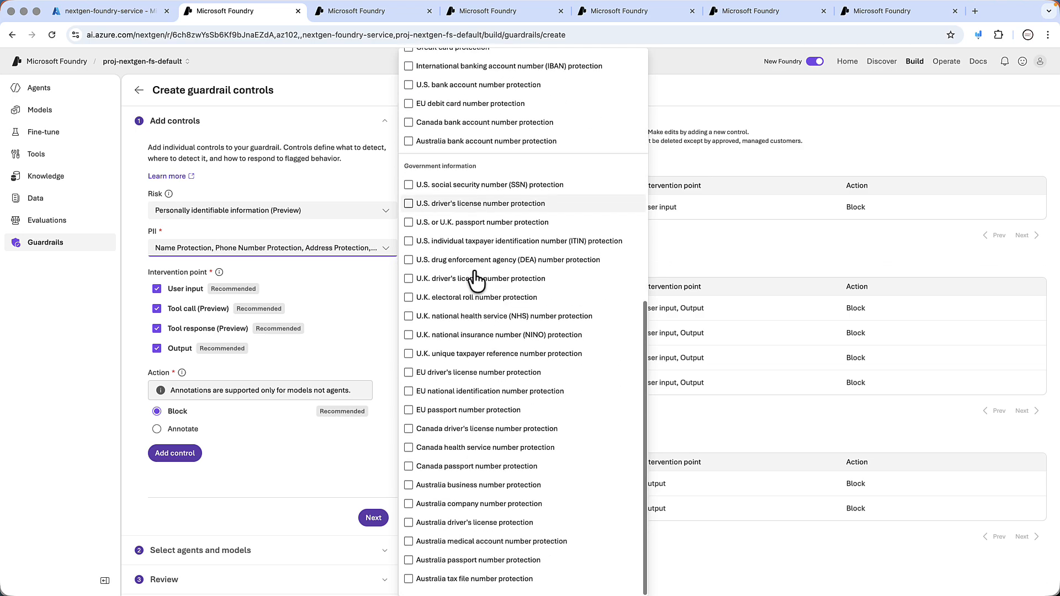
left_click(341, 307)
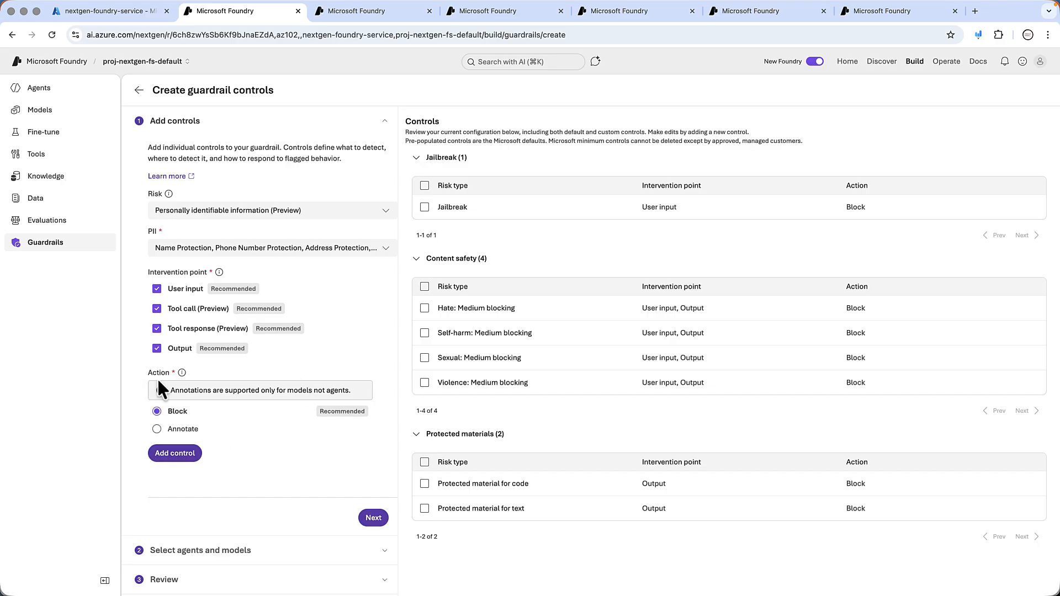
Proceed to the review without assigning any agents or models and name the guardrail My-Guardrail
left_click(369, 521)
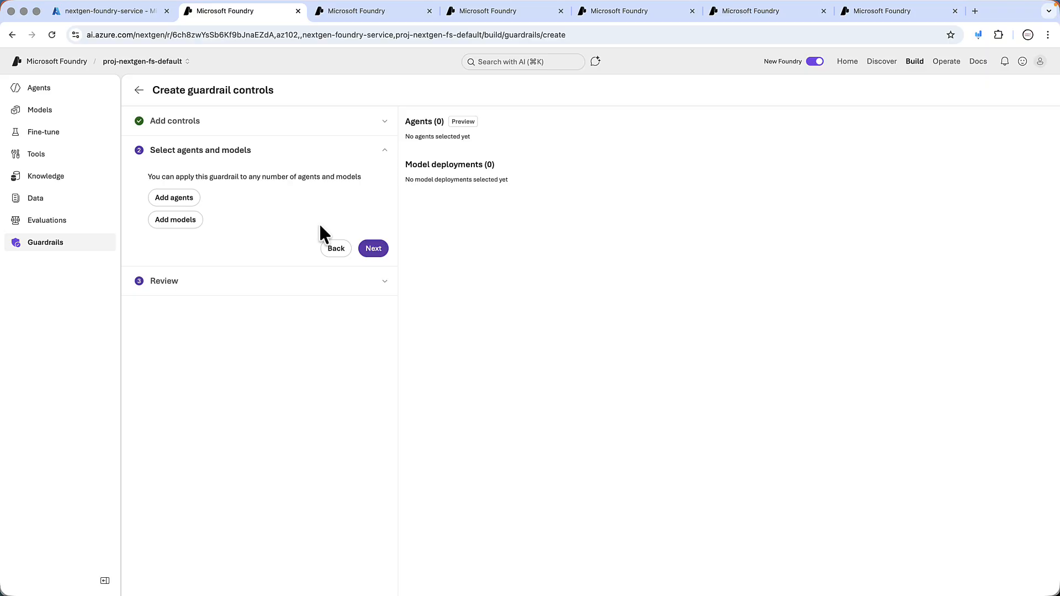
left_click(374, 248)
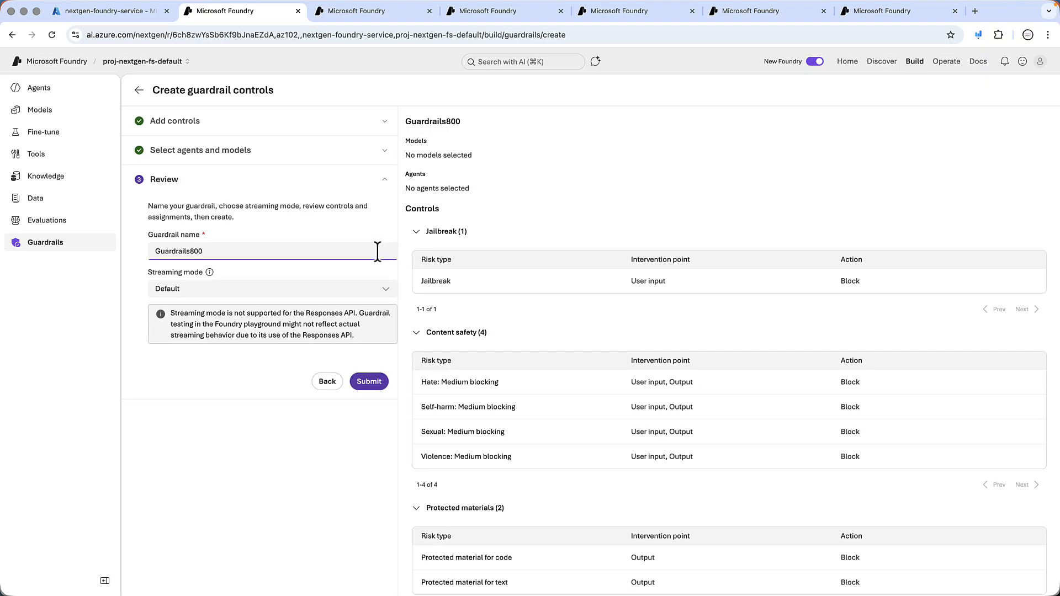
scroll(289, 246, "down", 1)
double_click(265, 246)
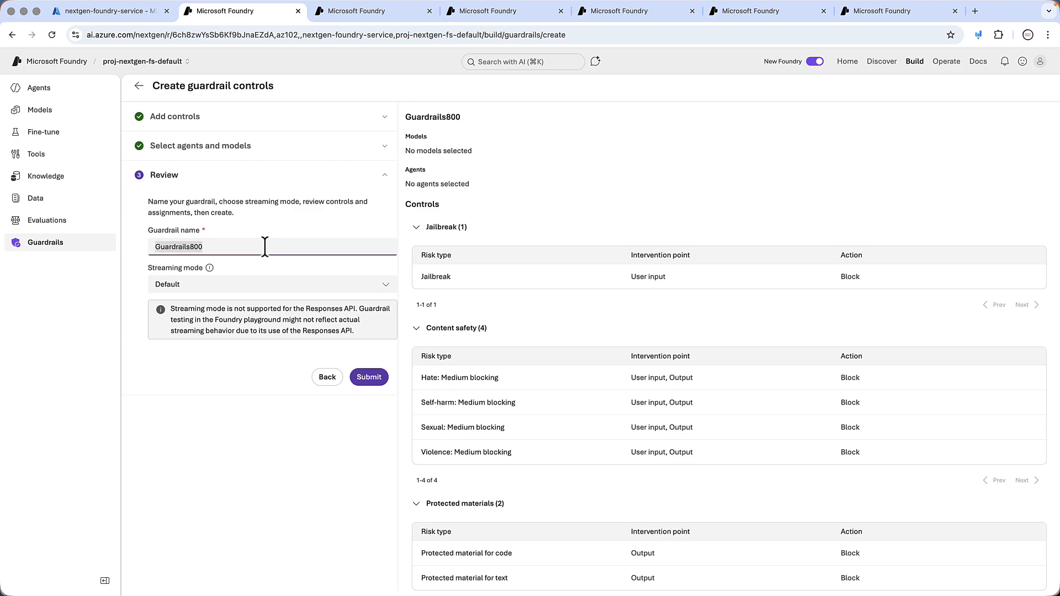
left_click(270, 246)
double_click(270, 246)
type("My-Guardrail")
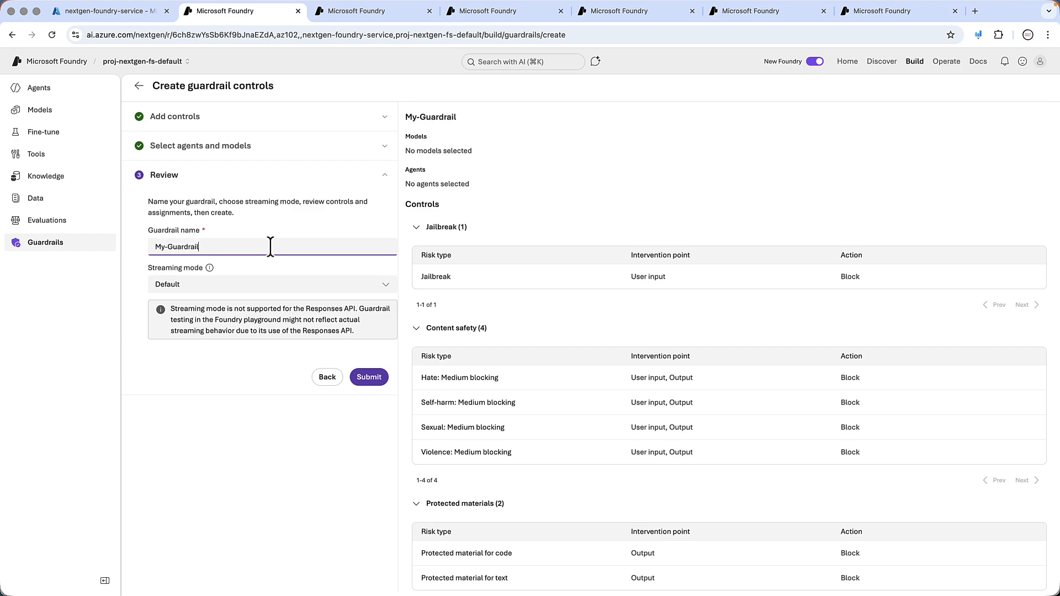
Keep the streaming mode at Default and submit the new guardrail
scroll(270, 246, "up", 1)
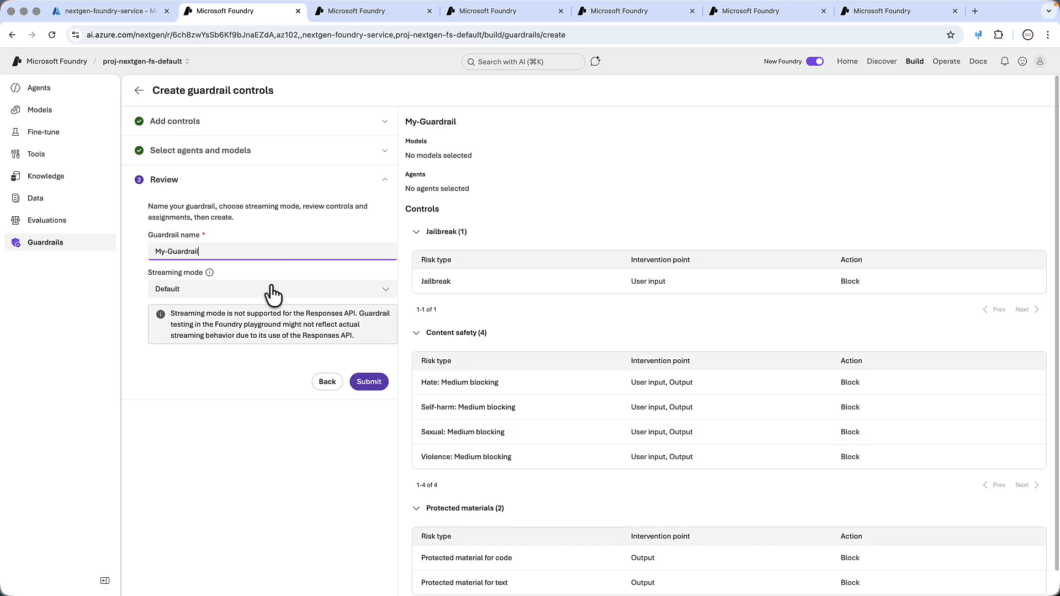
left_click(301, 289)
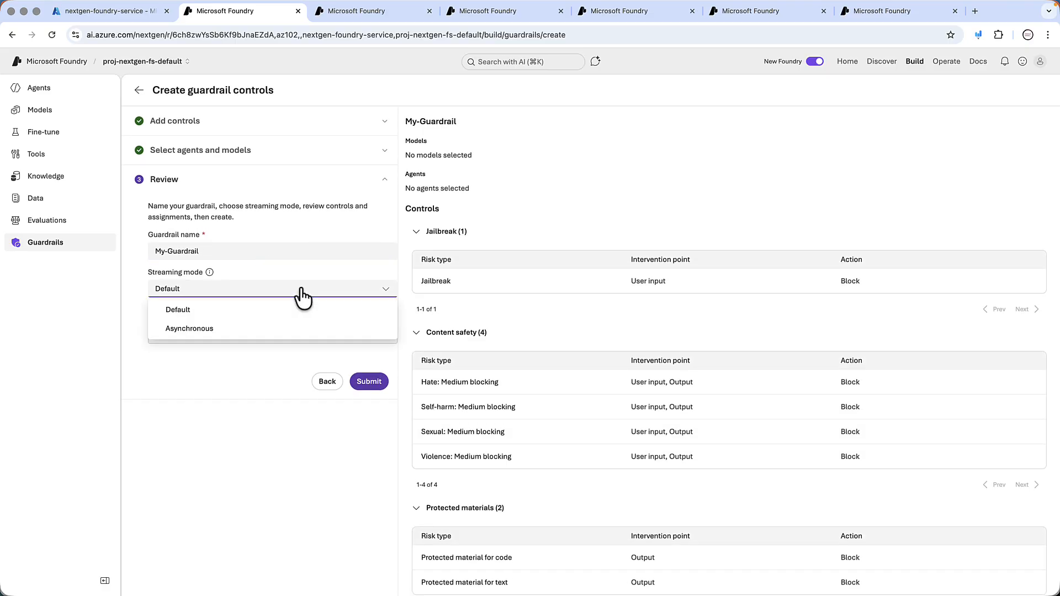
left_click(212, 317)
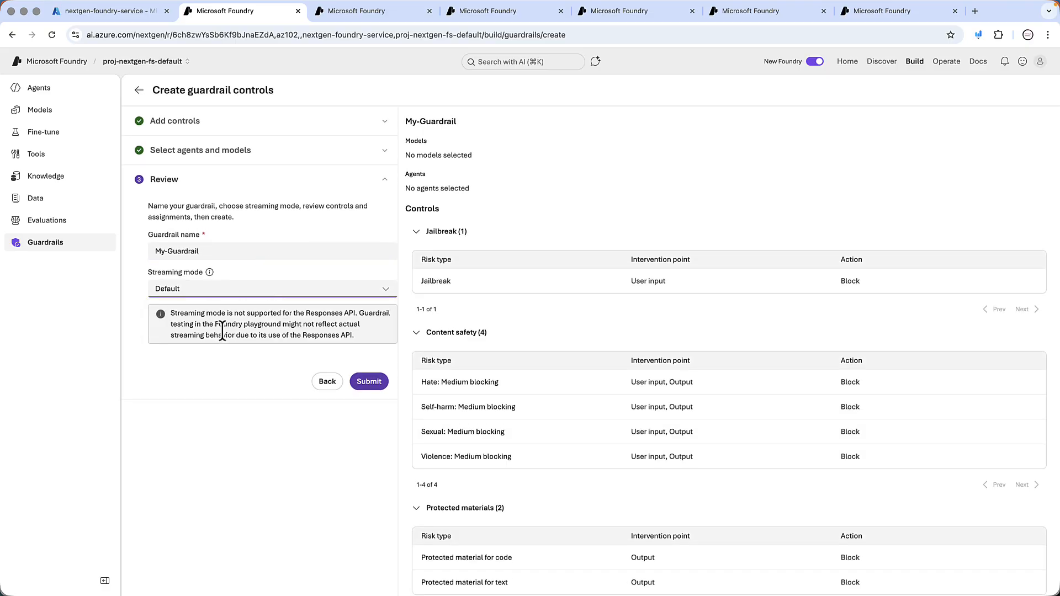
left_click(372, 384)
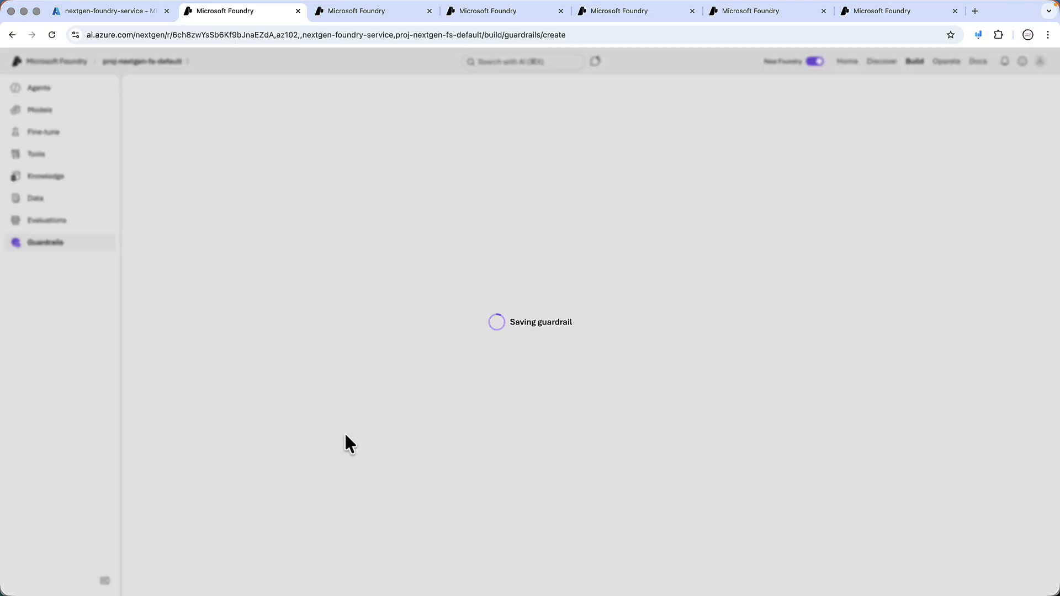